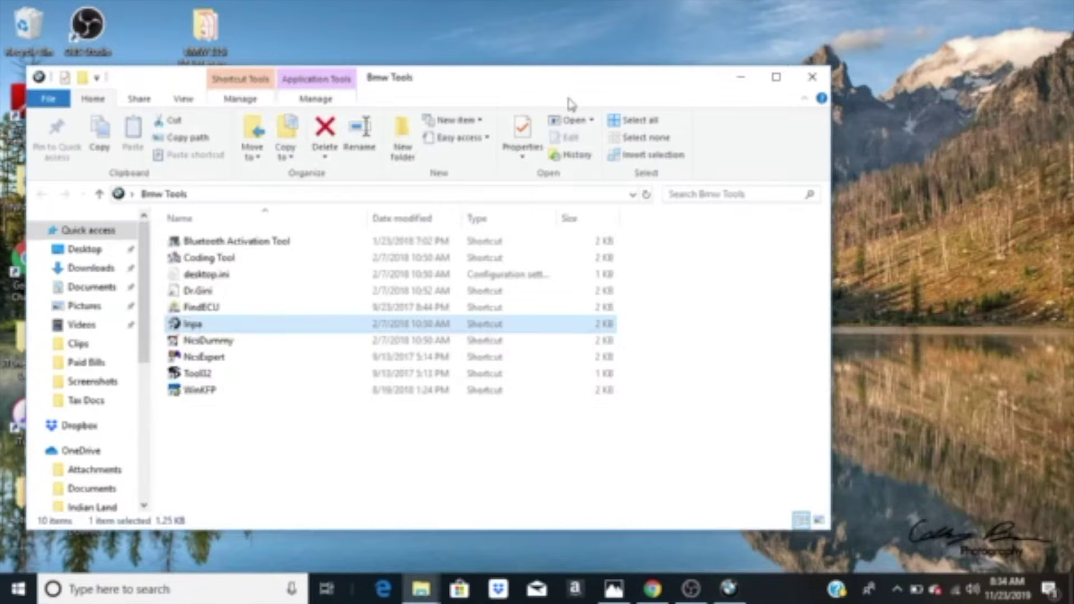
# Step: Minimize the Bmw Tools folder, restore the INPA loader and open the E90 script selection
pyautogui.click(746, 73)
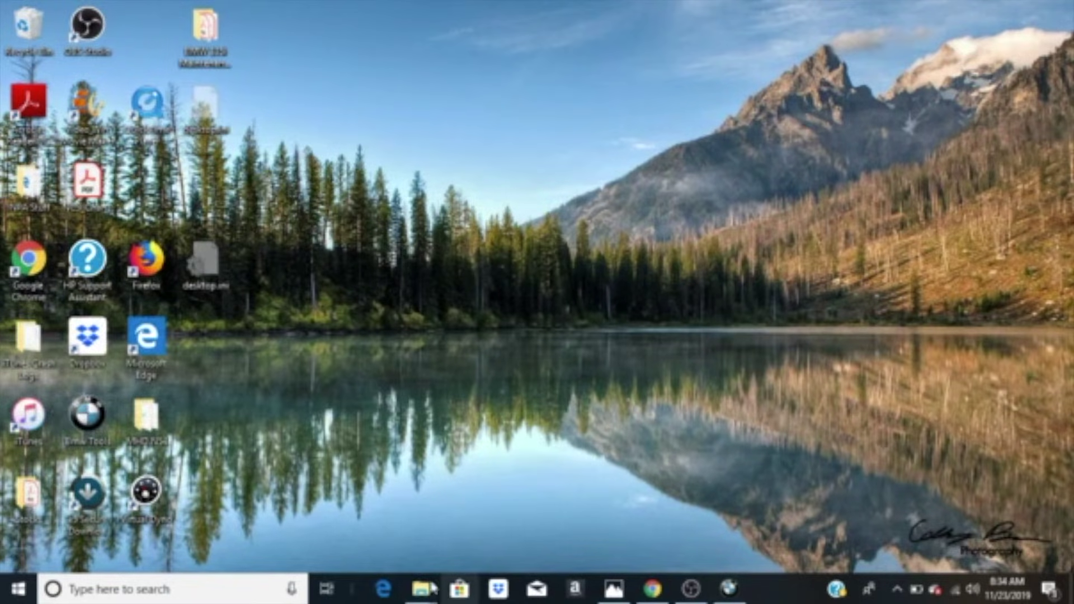
pyautogui.moveTo(420, 588)
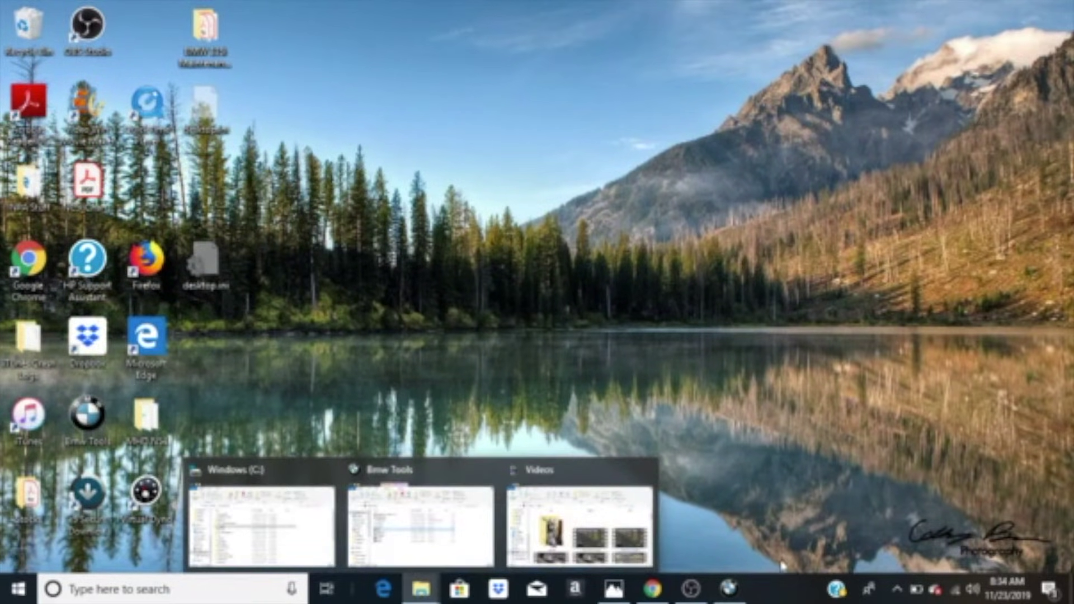
pyautogui.click(728, 588)
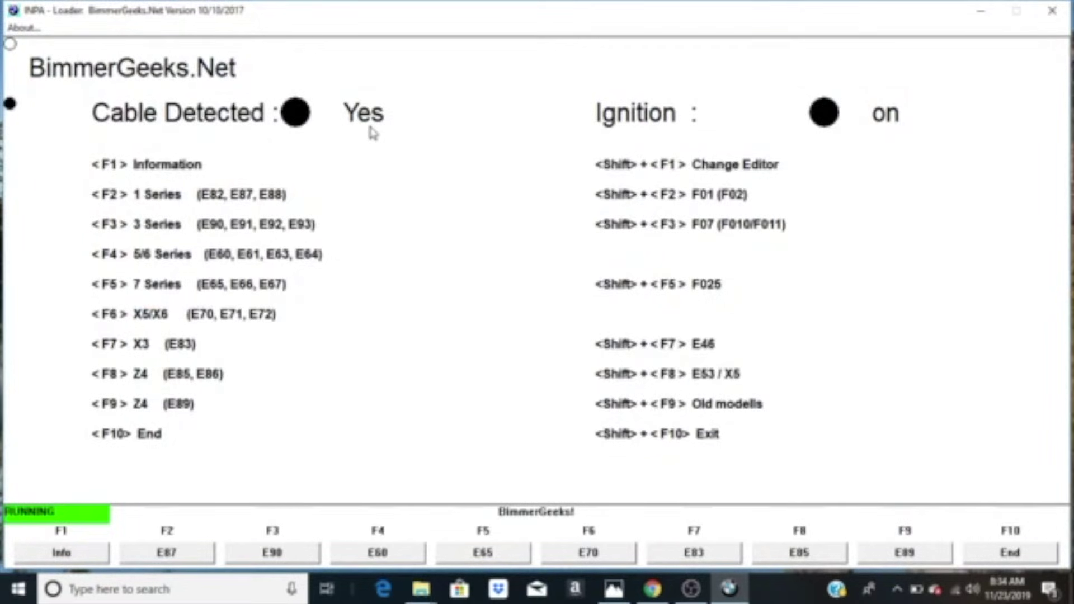
pyautogui.click(247, 551)
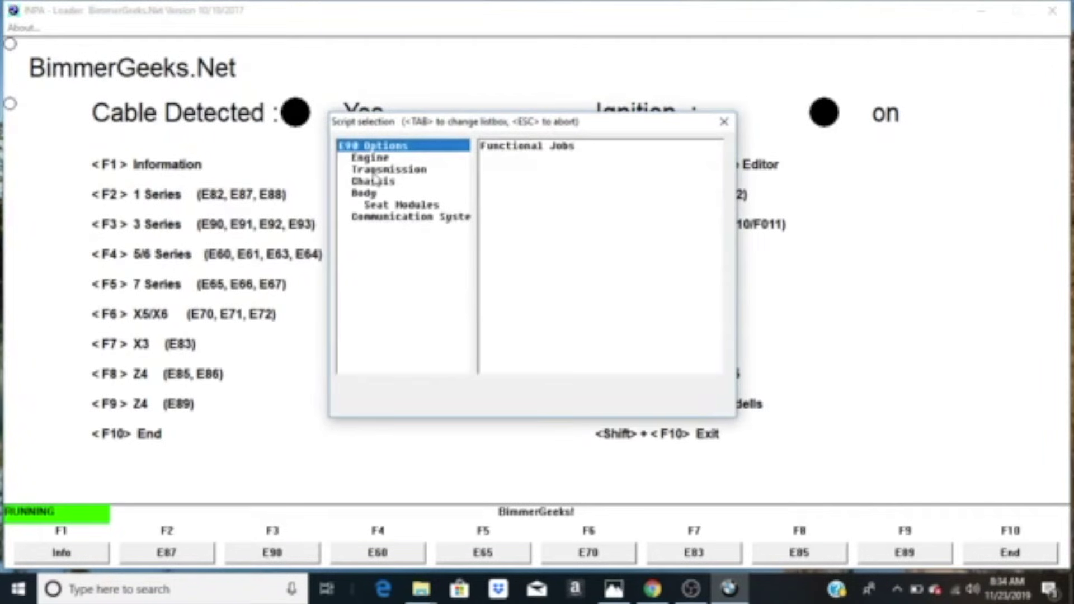
# Step: Load the Body script for FRM (Post 03/07), dismissing the version and language warnings
pyautogui.click(369, 193)
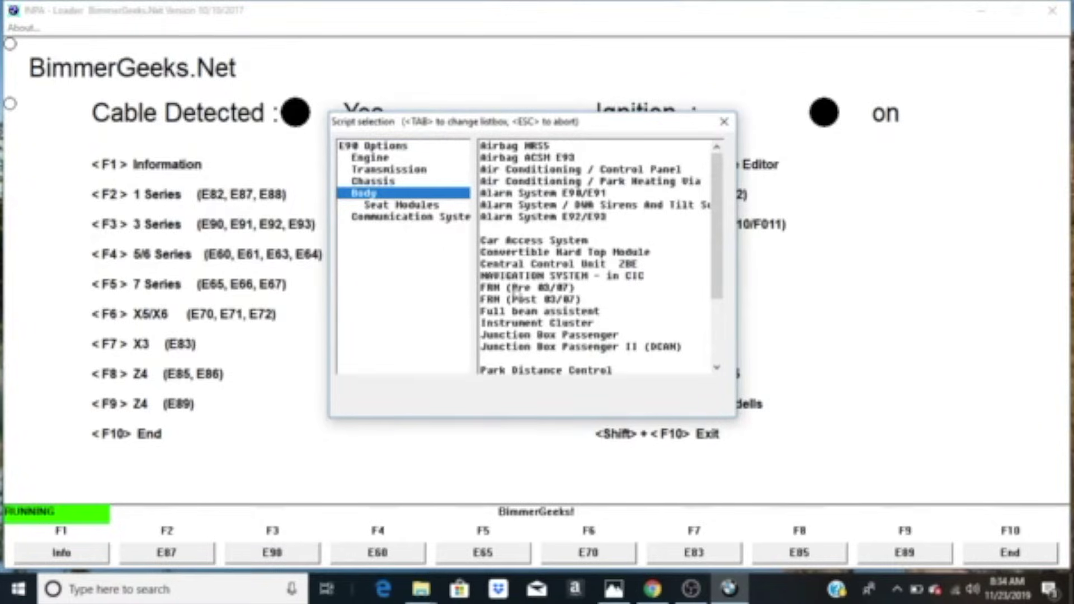
pyautogui.doubleClick(507, 300)
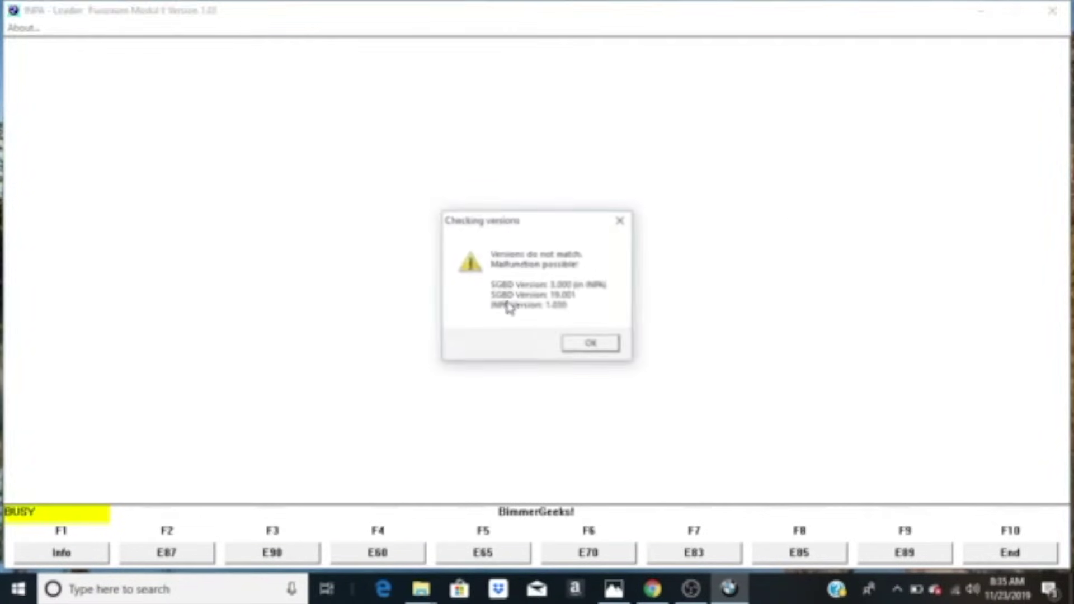
pyautogui.click(590, 343)
pyautogui.click(597, 327)
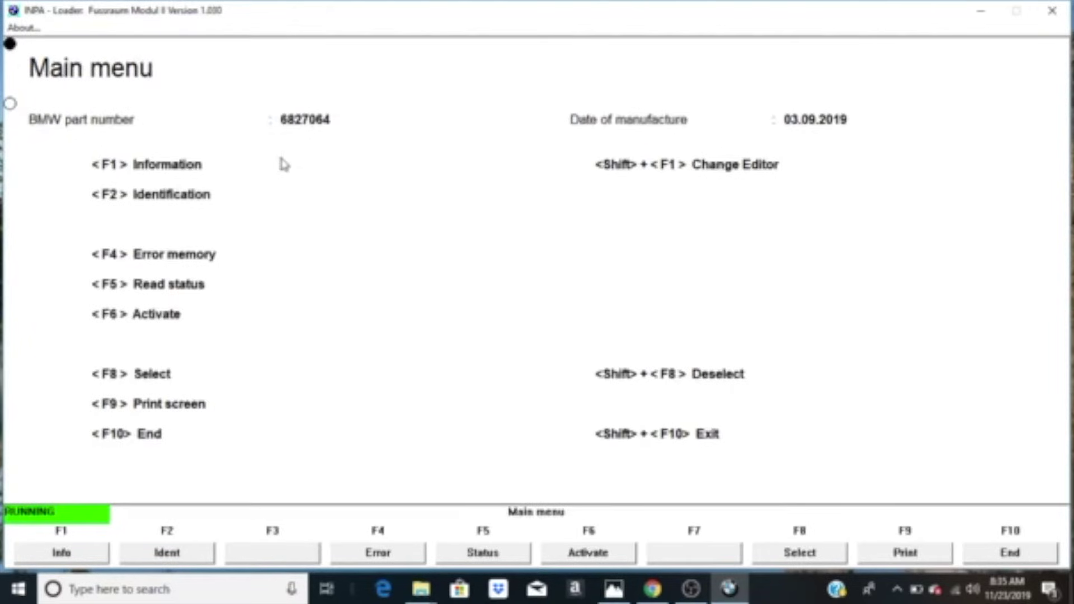
# Step: Check the footwell module's Info, Error and Ident screens, then quit INPA
pyautogui.click(82, 554)
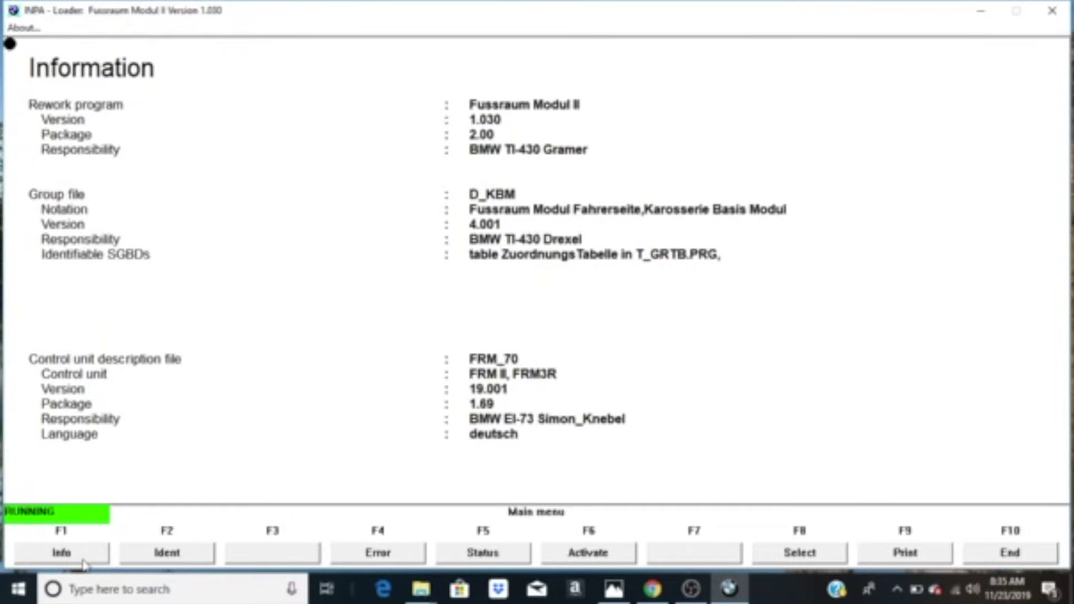
pyautogui.click(370, 551)
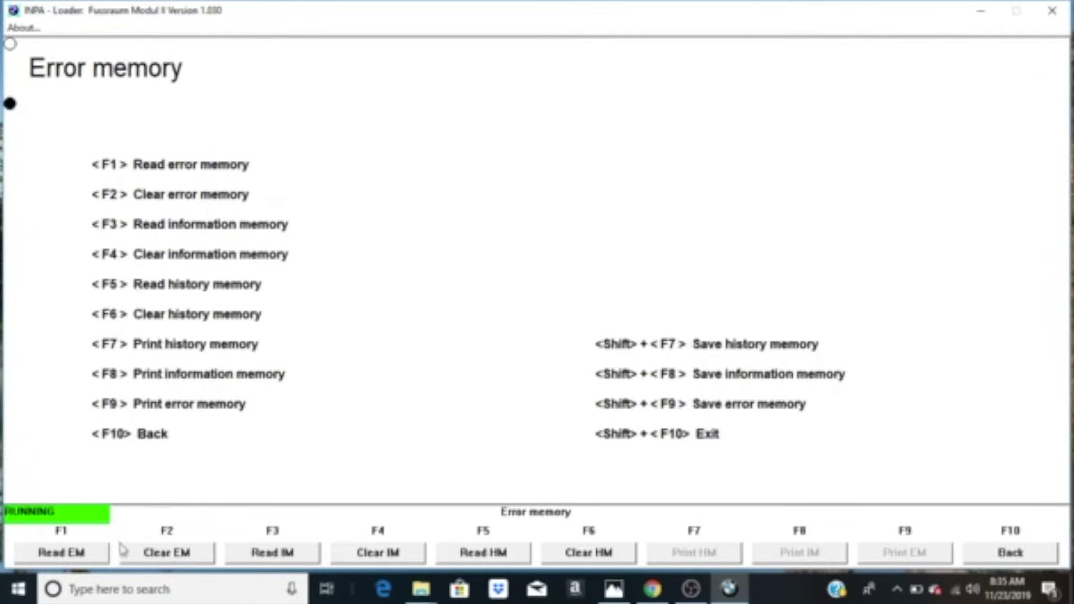
pyautogui.click(1011, 552)
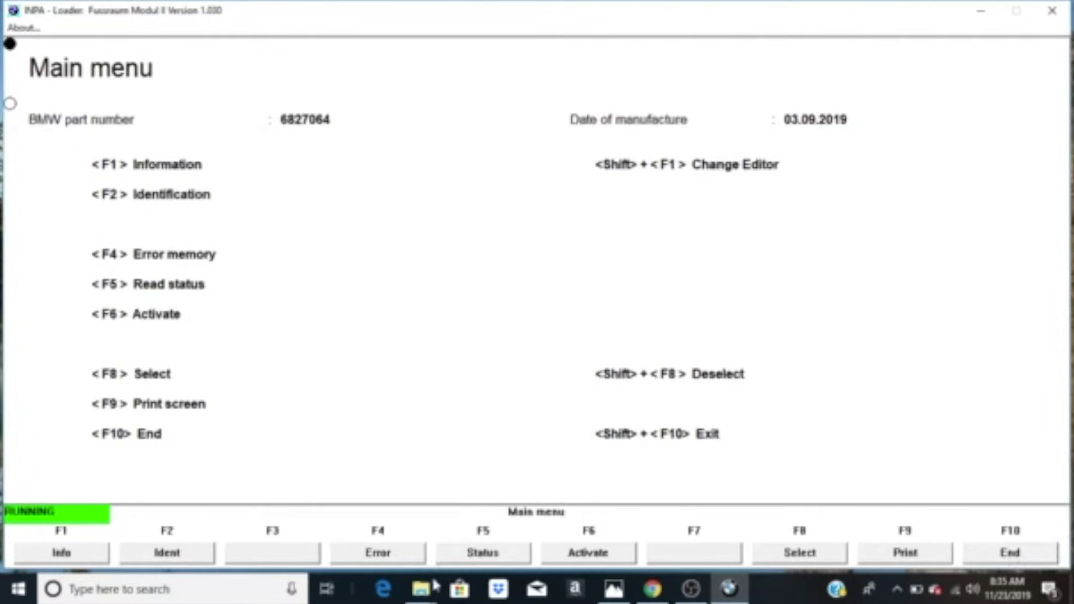
pyautogui.click(157, 554)
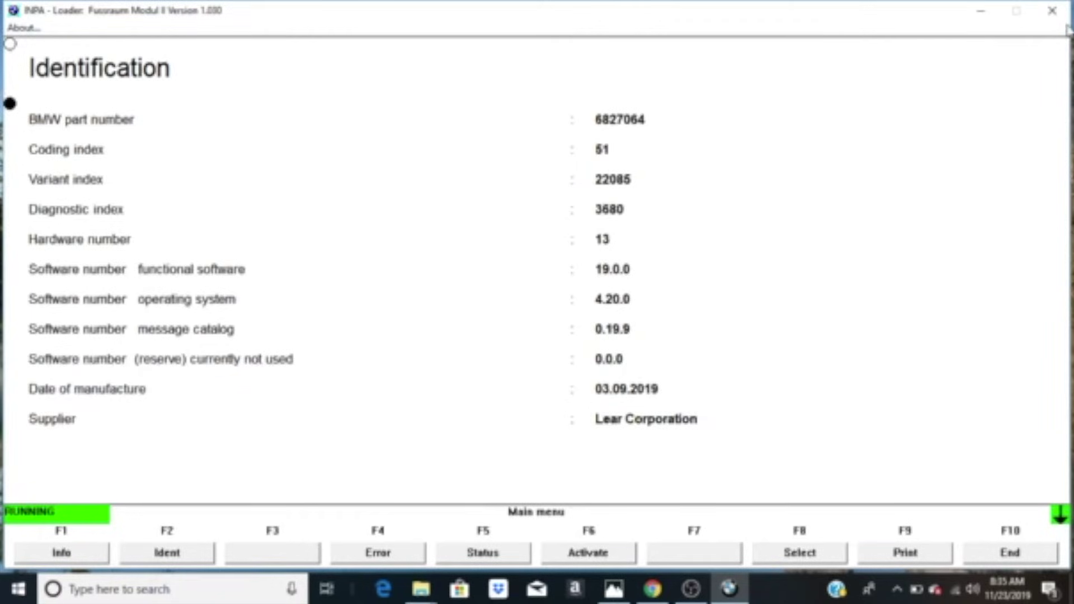
pyautogui.click(1055, 12)
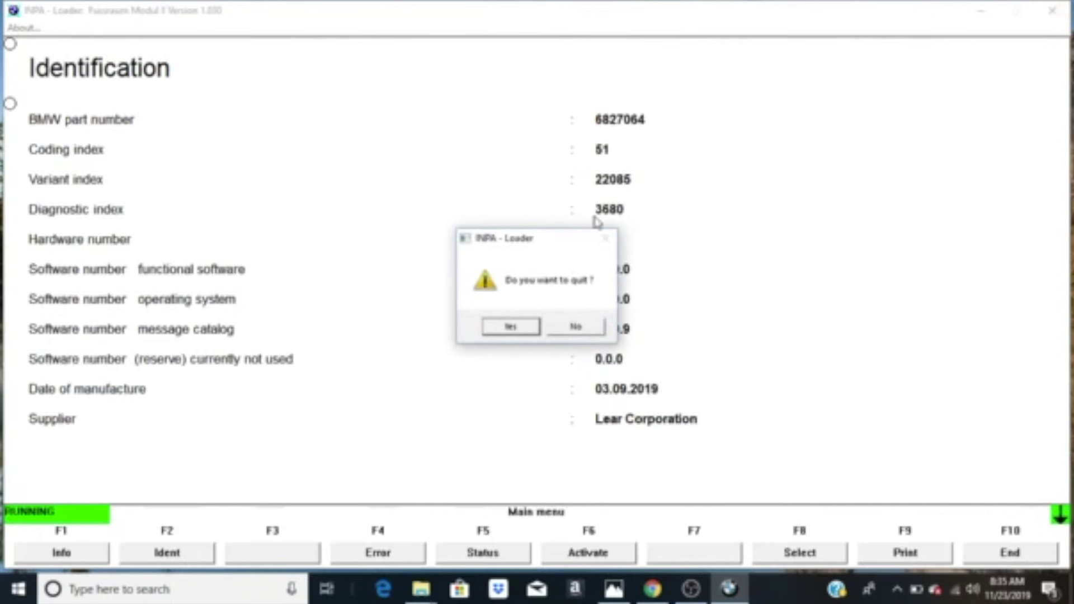
pyautogui.click(520, 333)
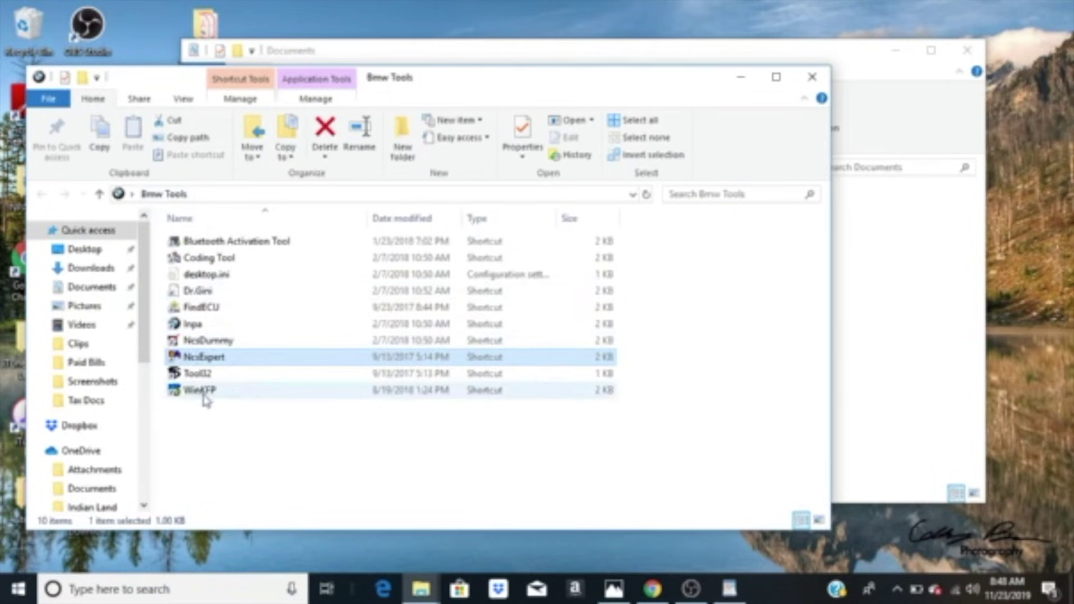
# Step: Launch WinKFP from its shortcut in the Bmw Tools folder
pyautogui.doubleClick(205, 392)
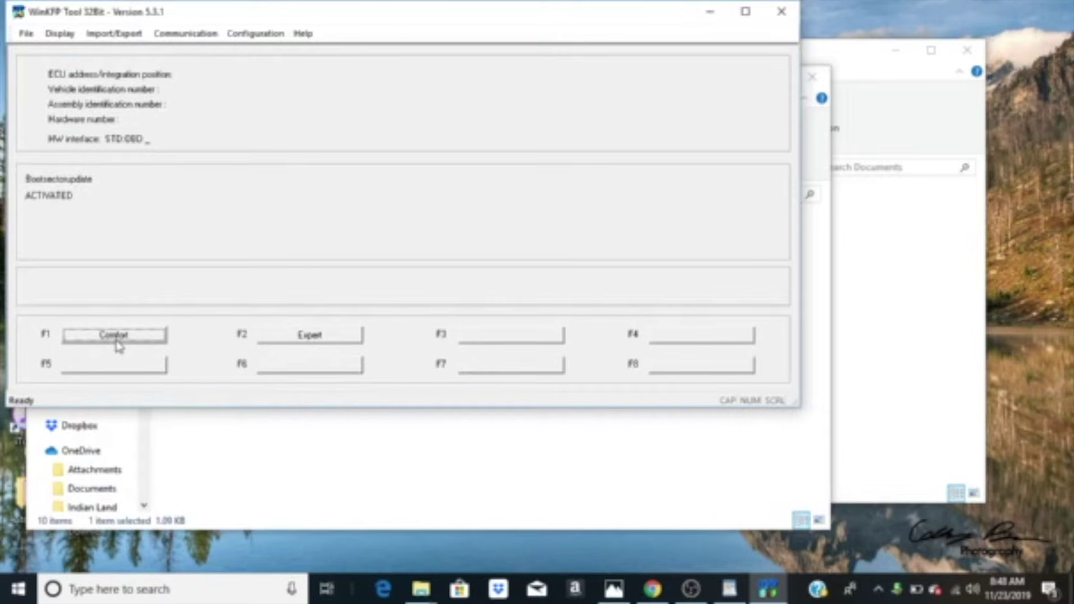
# Step: Under Comfort mode's Update ECU, pick the FRM3 entry from the ECU family list
pyautogui.click(114, 335)
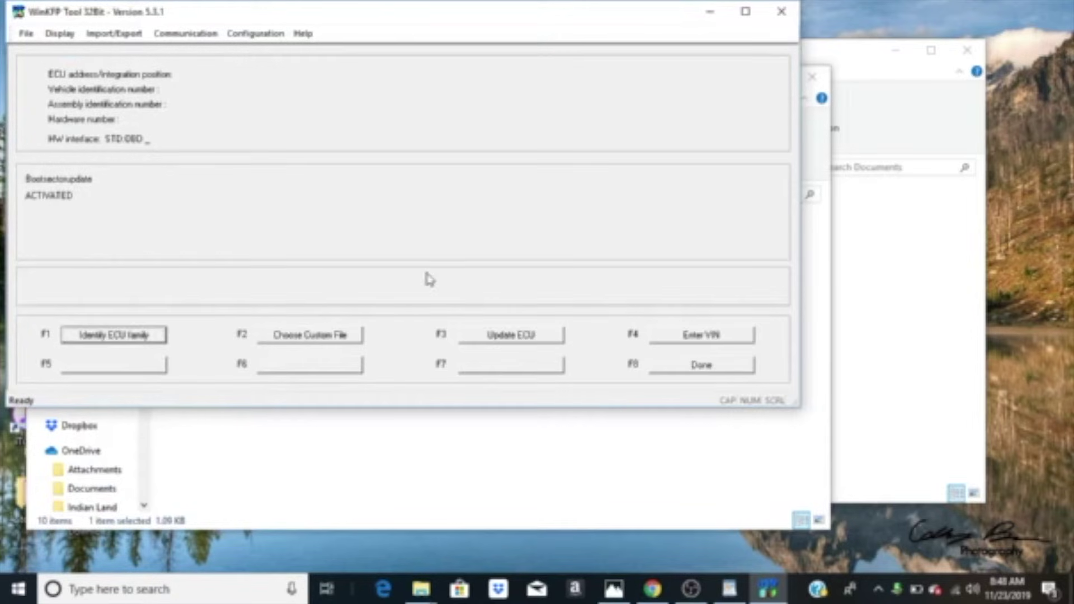
pyautogui.click(513, 340)
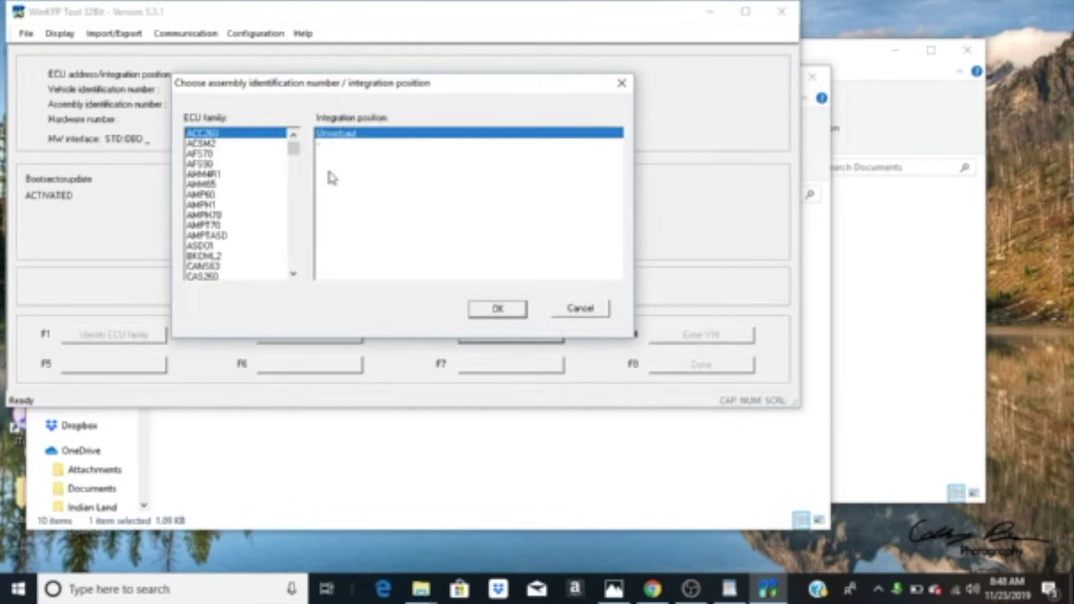
pyautogui.moveTo(294, 149); pyautogui.dragTo(206, 160)
pyautogui.click(204, 146)
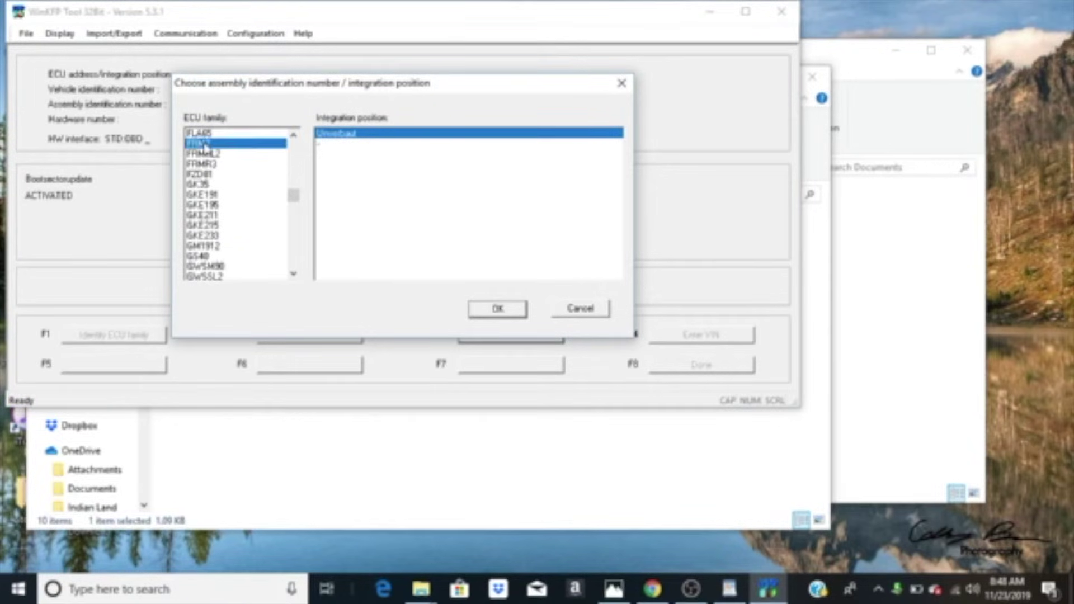
pyautogui.click(208, 154)
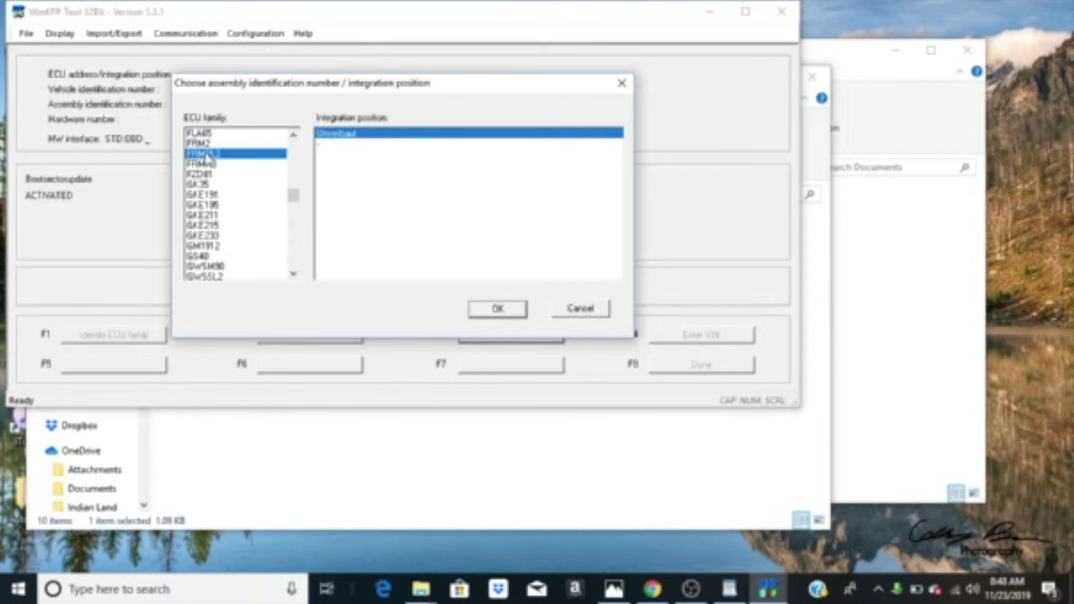
pyautogui.click(208, 164)
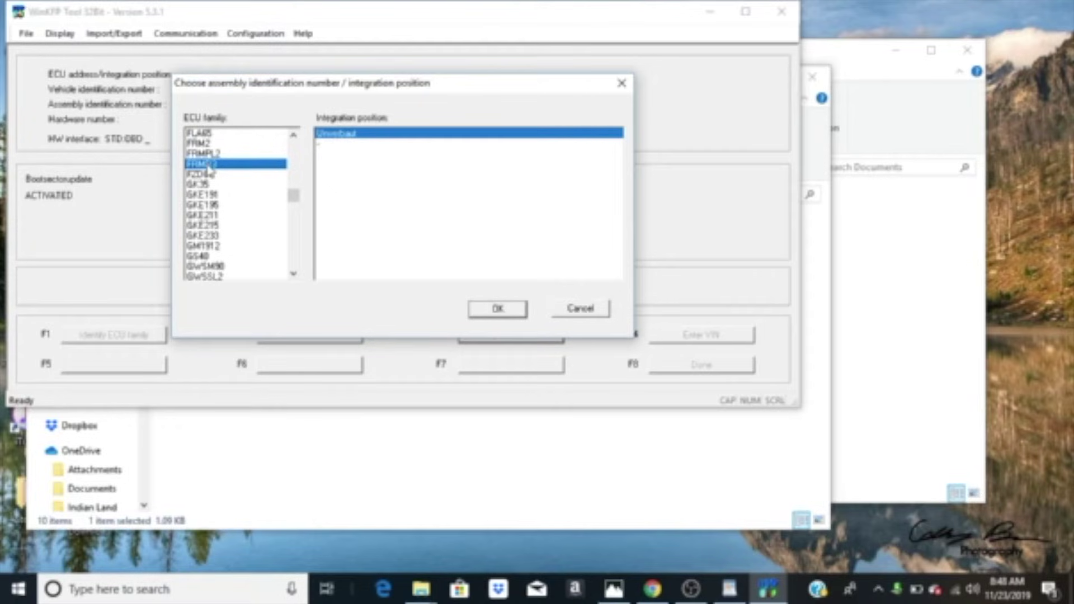
pyautogui.doubleClick(208, 164)
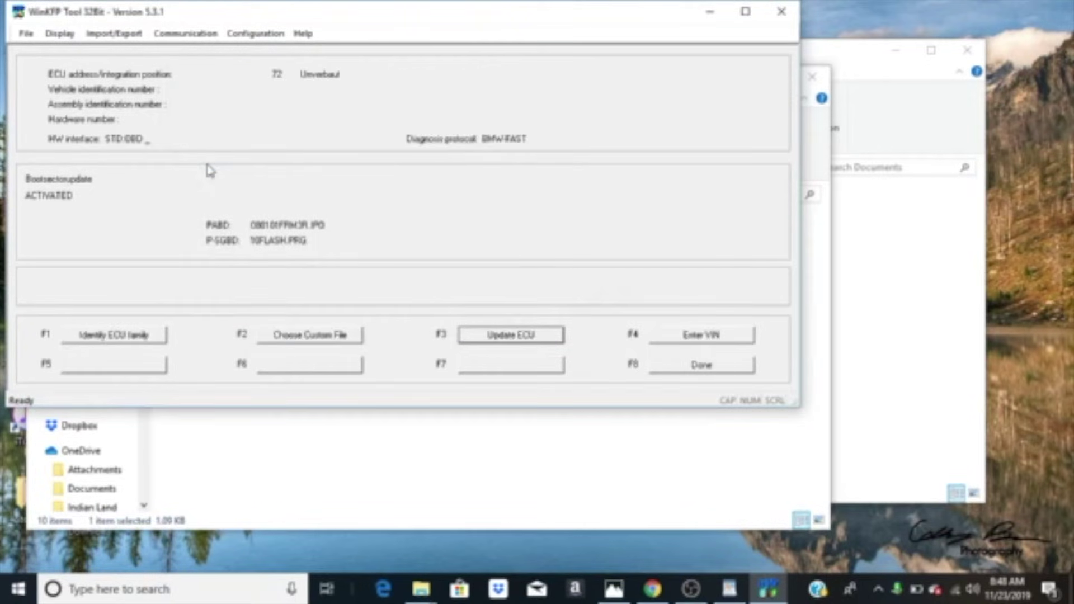
# Step: Paste the vehicle identification number into WinKFP's VIN entry, confirm it and finish comfort mode
pyautogui.click(736, 342)
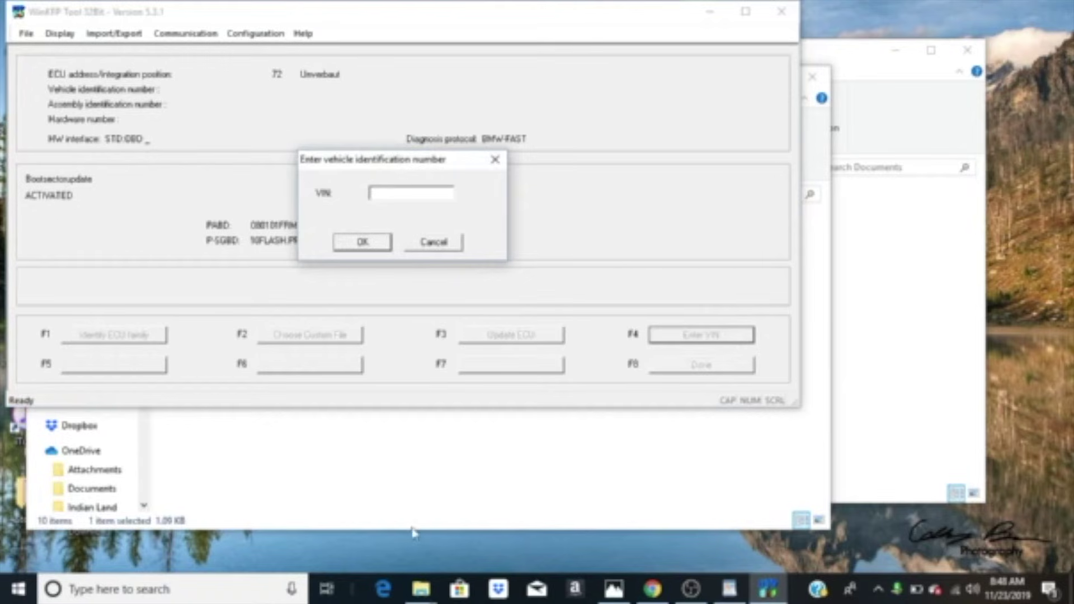
pyautogui.click(728, 588)
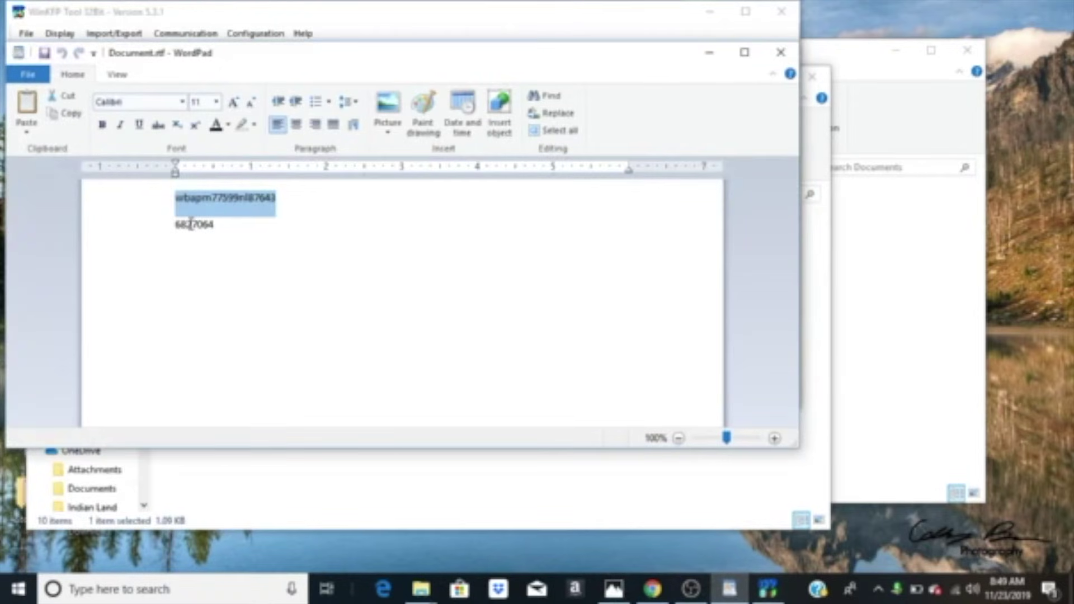
pyautogui.click(517, 485)
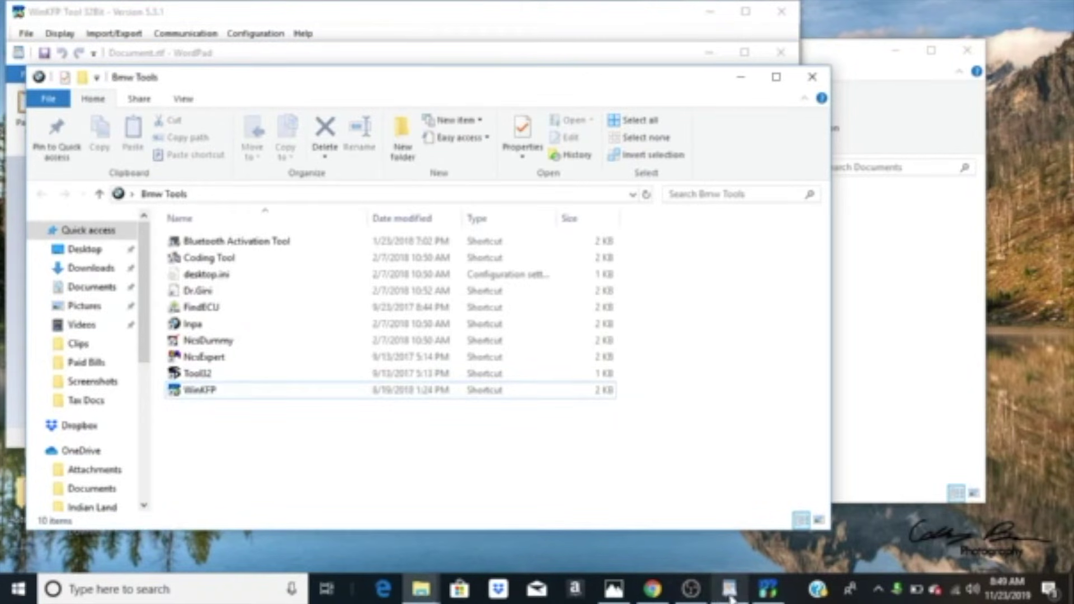
pyautogui.click(767, 588)
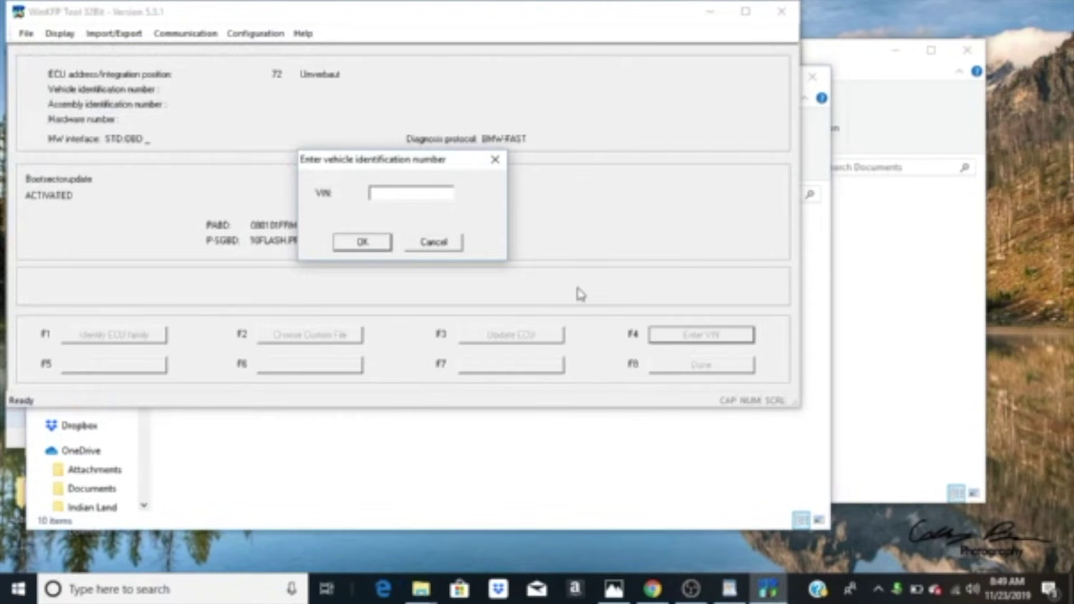
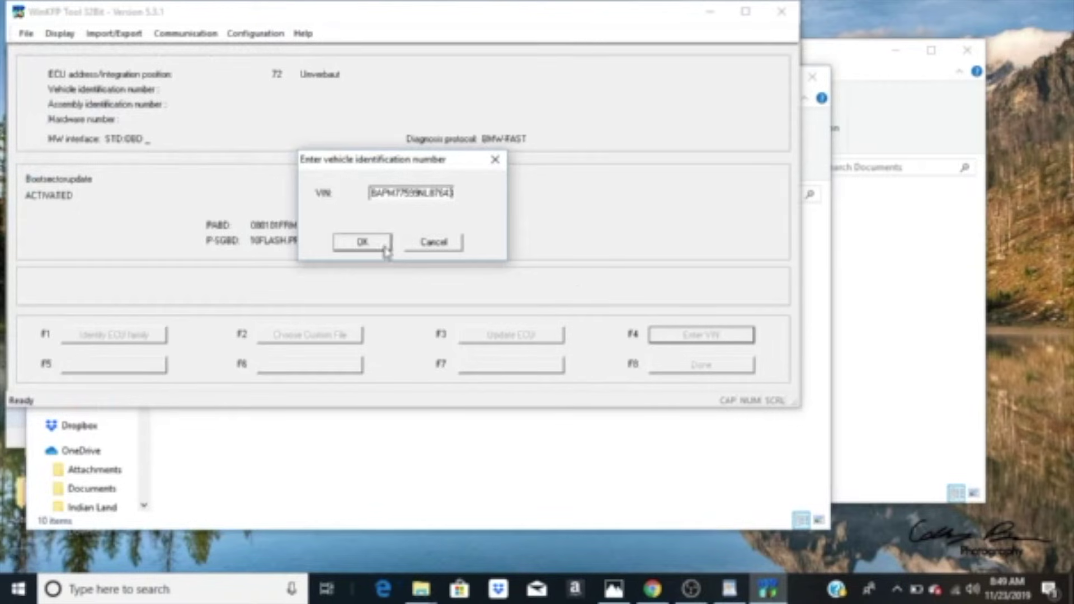
pyautogui.click(383, 245)
pyautogui.click(697, 364)
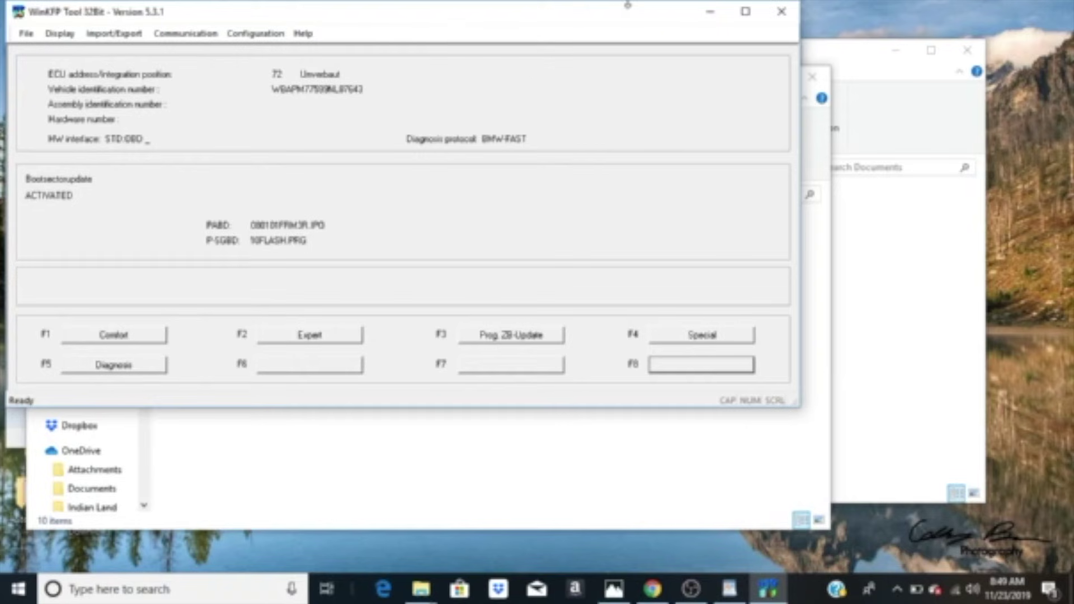
# Step: Close WinKFP and start NcsExpert from the Bmw Tools shortcuts
pyautogui.click(783, 10)
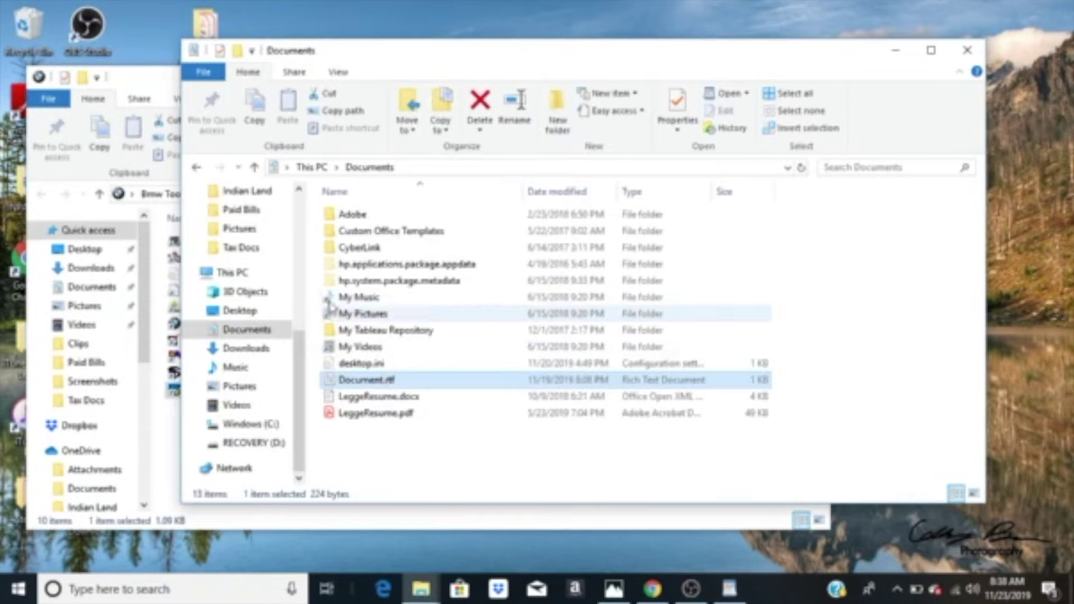
pyautogui.click(148, 95)
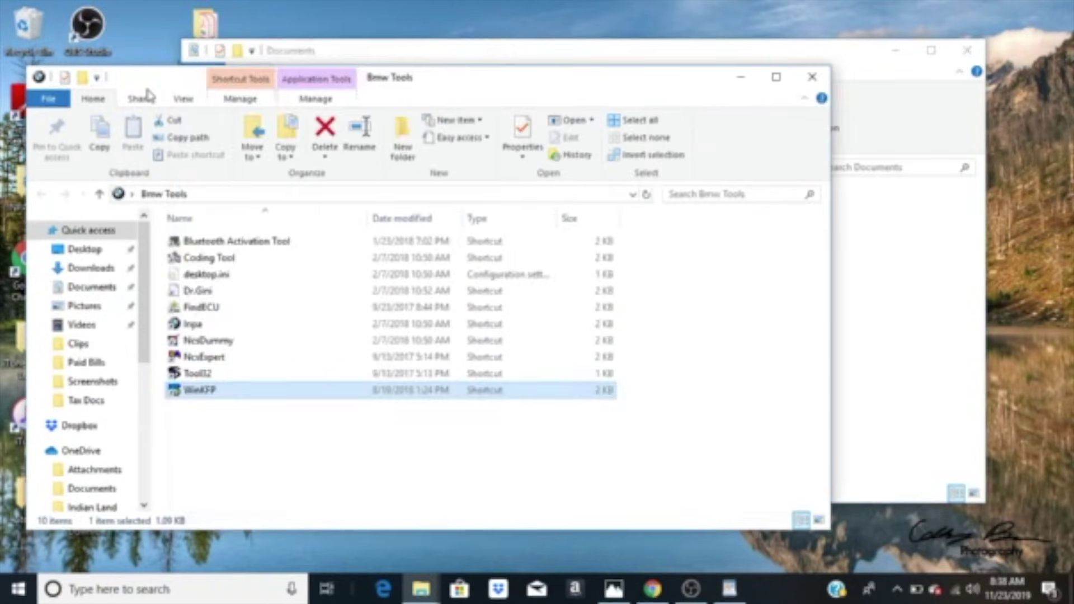
pyautogui.click(203, 360)
pyautogui.doubleClick(202, 360)
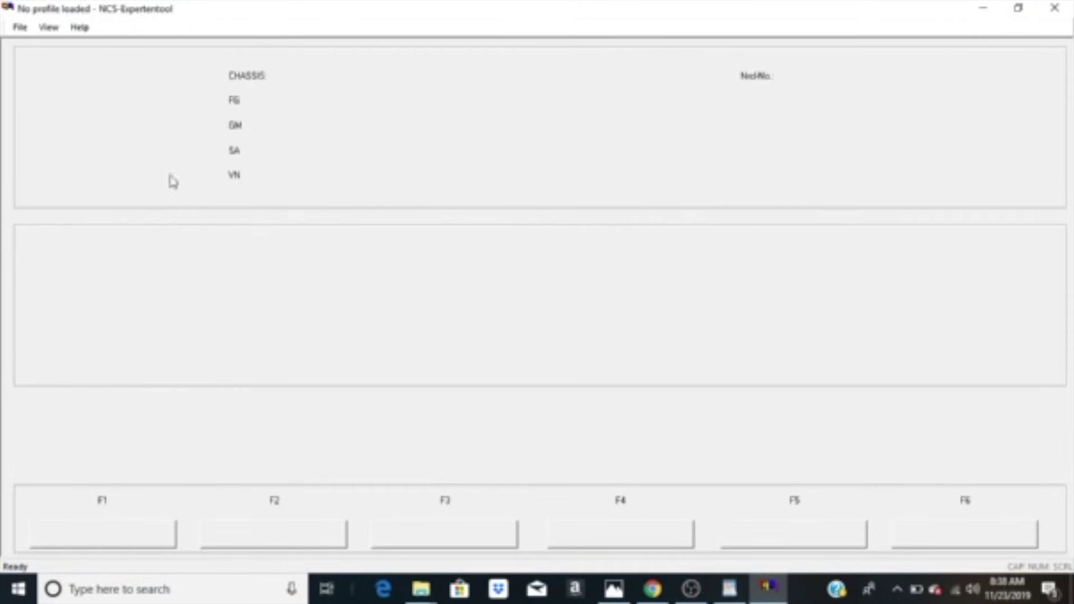
# Step: Load the Manipulation profile via File > Load Profile and press F1 Start
pyautogui.click(20, 28)
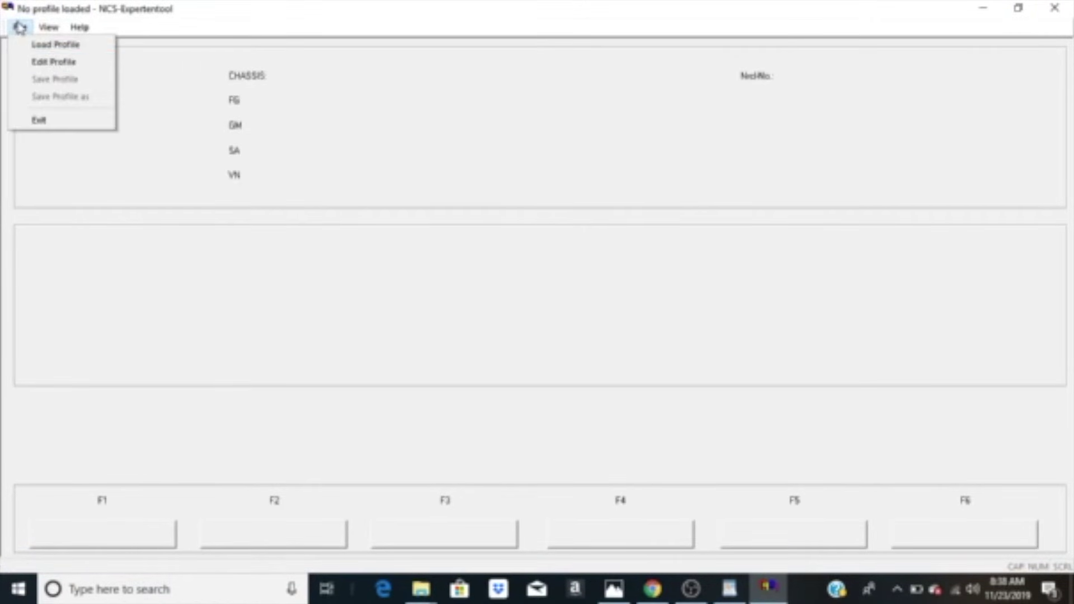
pyautogui.click(50, 45)
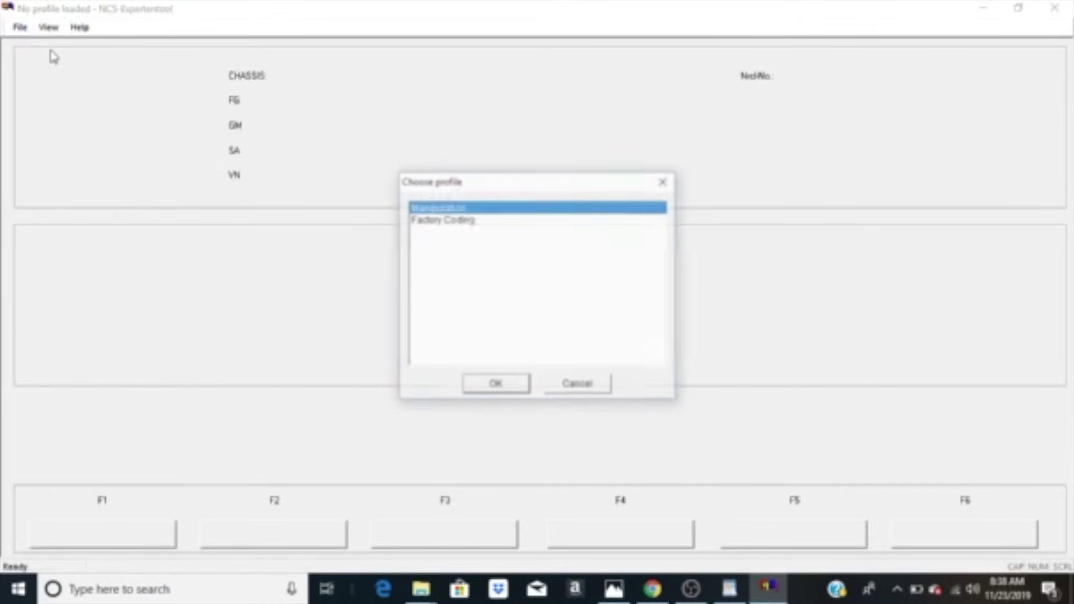
pyautogui.click(480, 386)
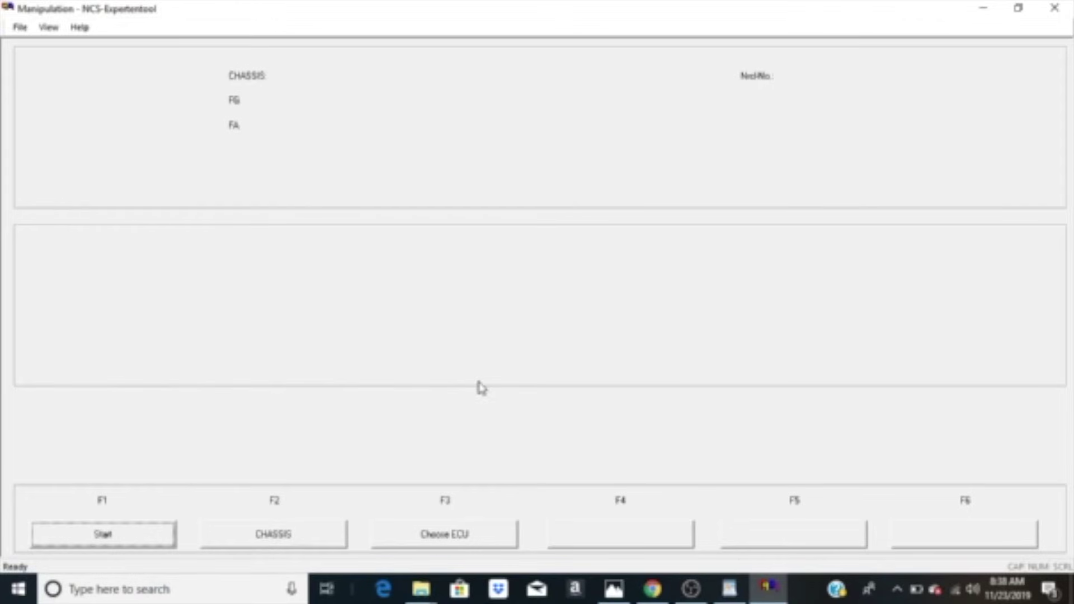
pyautogui.click(122, 534)
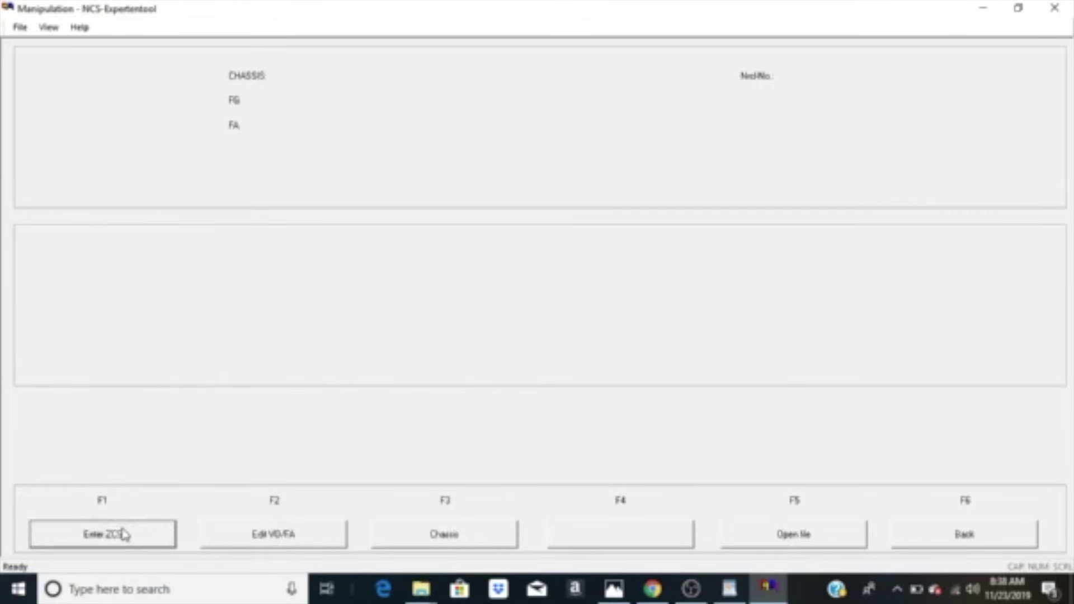
# Step: Choose chassis E89 and read the VIN and FA from the CAS module
pyautogui.click(415, 541)
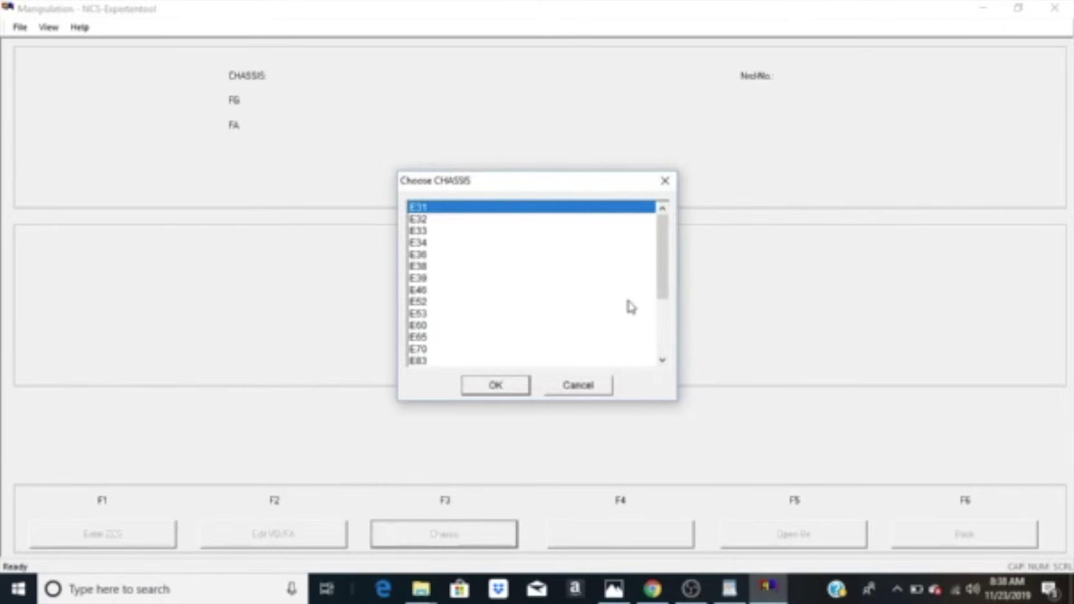
pyautogui.moveTo(669, 273); pyautogui.dragTo(664, 312)
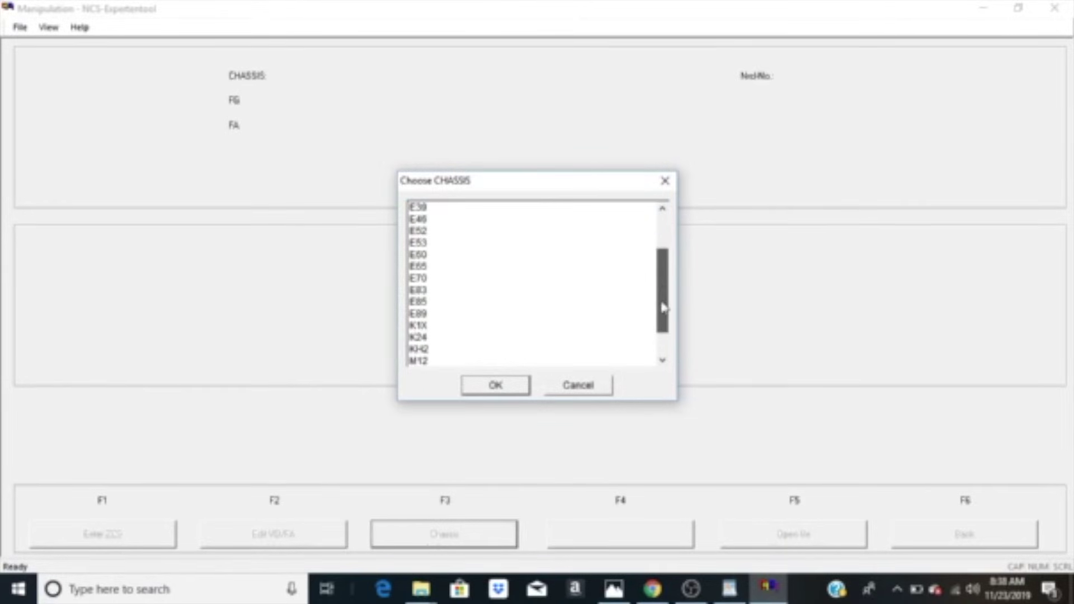
pyautogui.click(434, 314)
pyautogui.click(496, 389)
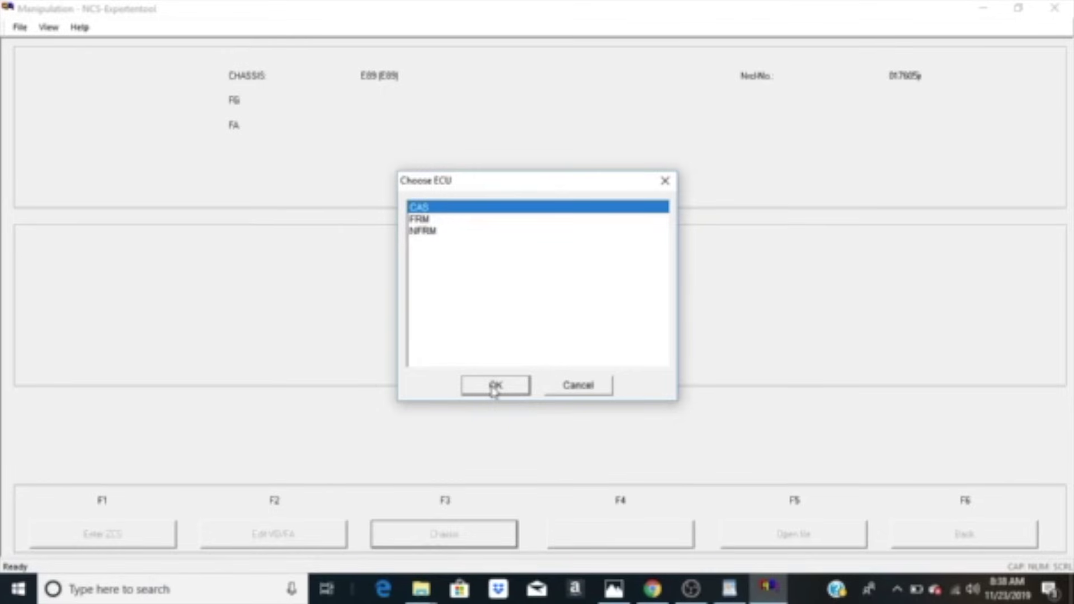
pyautogui.click(495, 387)
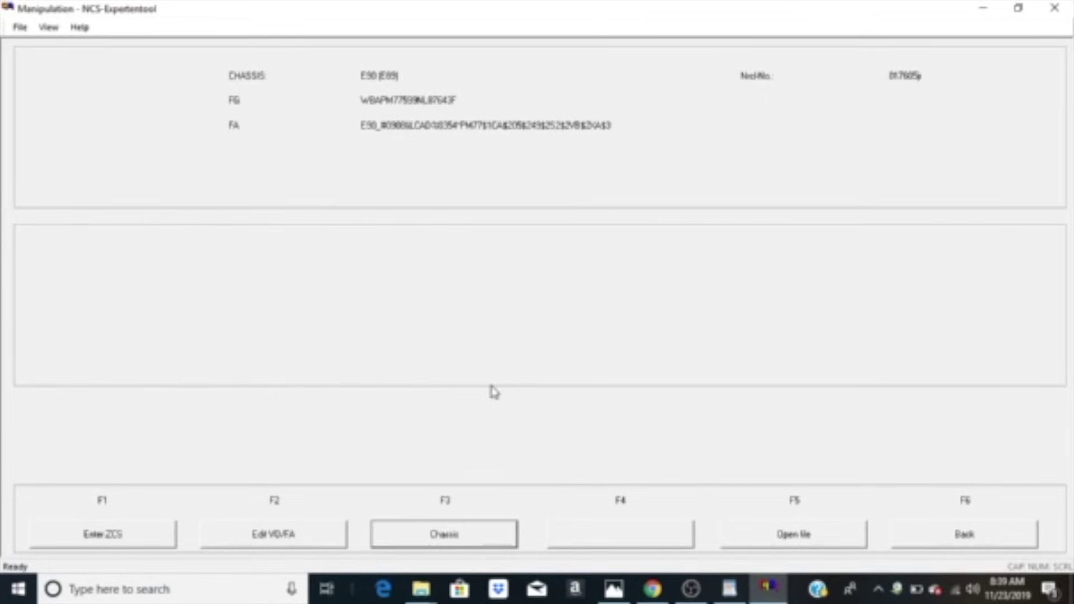
# Step: Open Process ECU and select the NFRM module from the module list
pyautogui.click(930, 548)
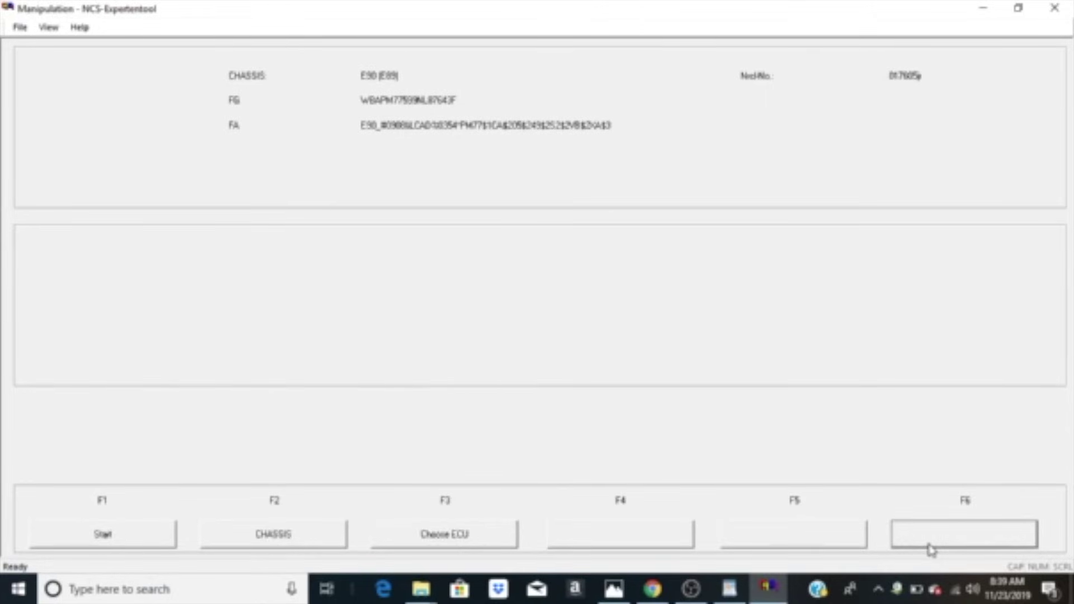
pyautogui.click(930, 548)
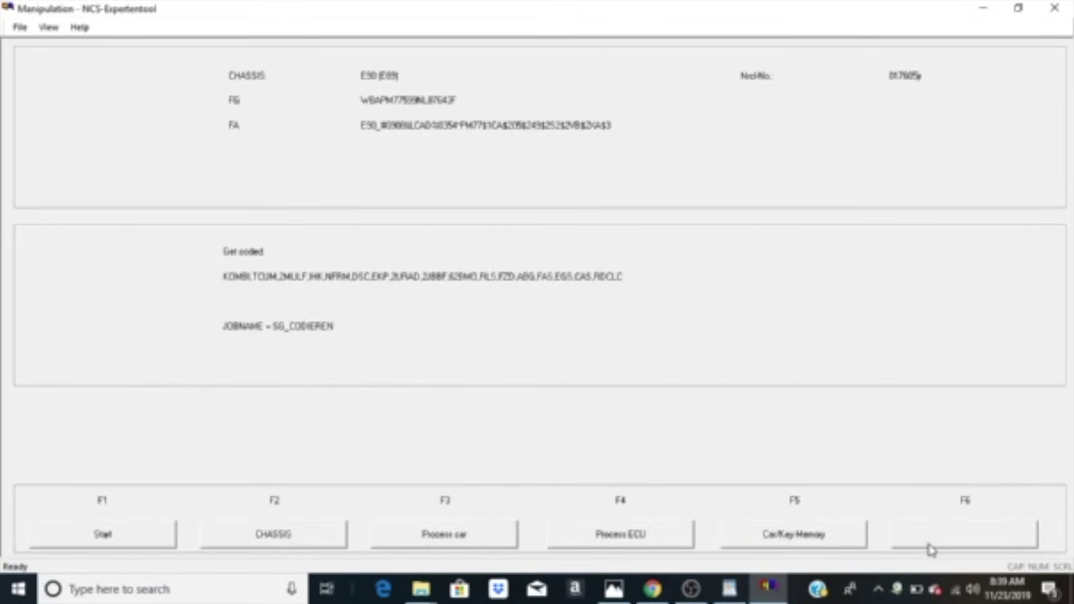
pyautogui.click(685, 546)
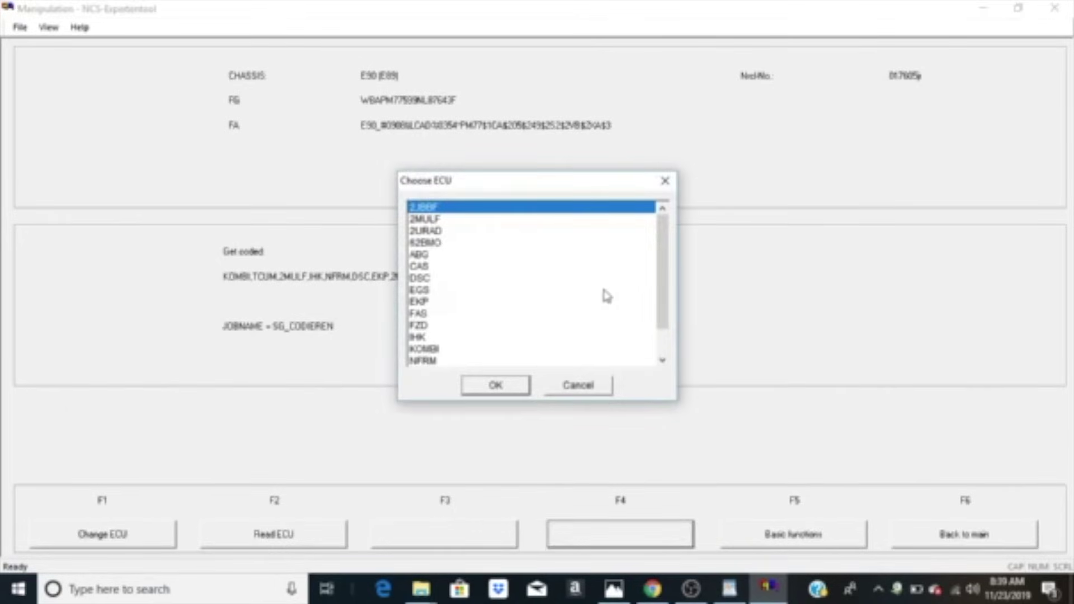
pyautogui.moveTo(653, 279); pyautogui.dragTo(666, 344)
pyautogui.scroll(-1, 665, 338)
pyautogui.click(535, 350)
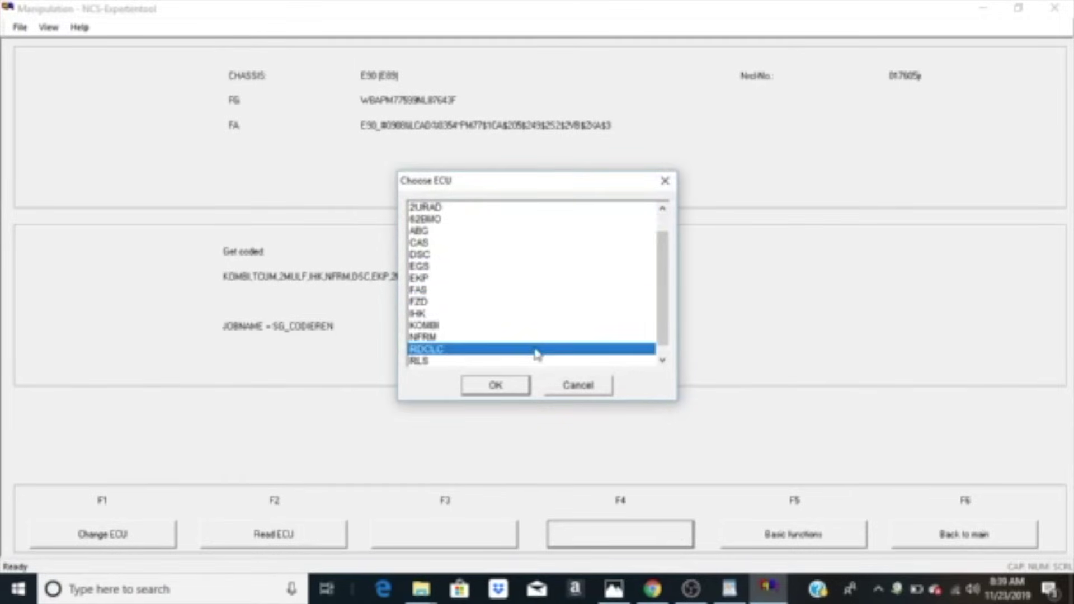
pyautogui.click(493, 341)
pyautogui.click(487, 389)
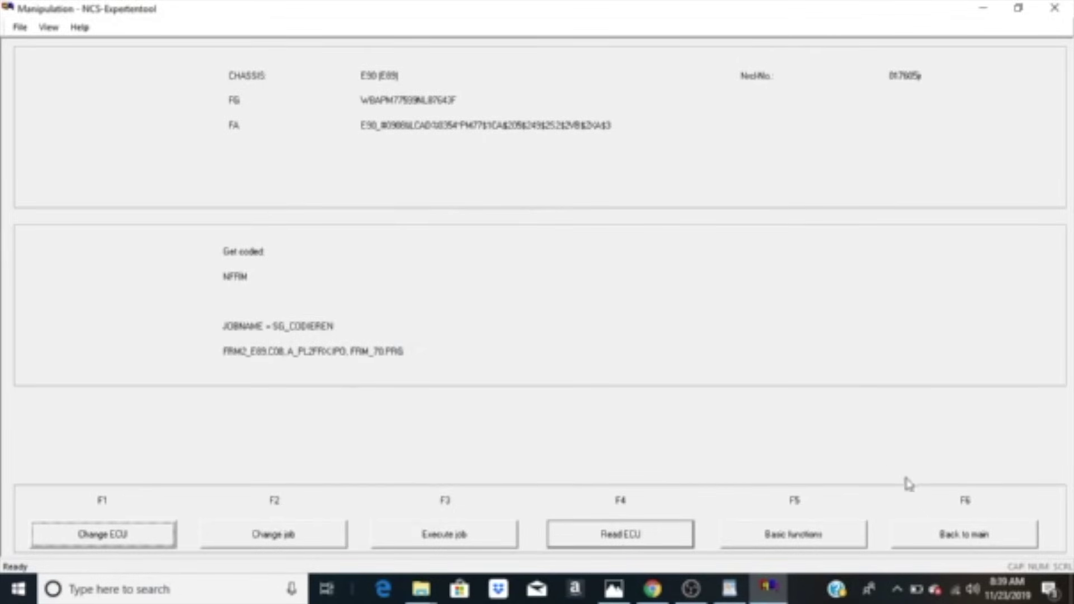
# Step: Change NFRM's job from SG_CODIEREN to FA_WRITE
pyautogui.click(271, 535)
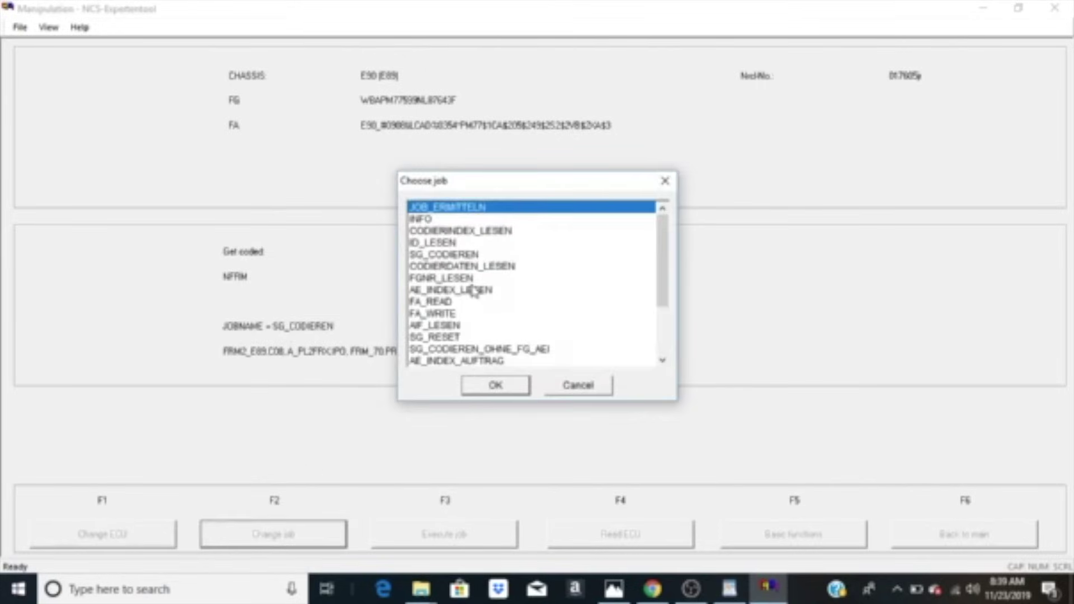
pyautogui.click(439, 313)
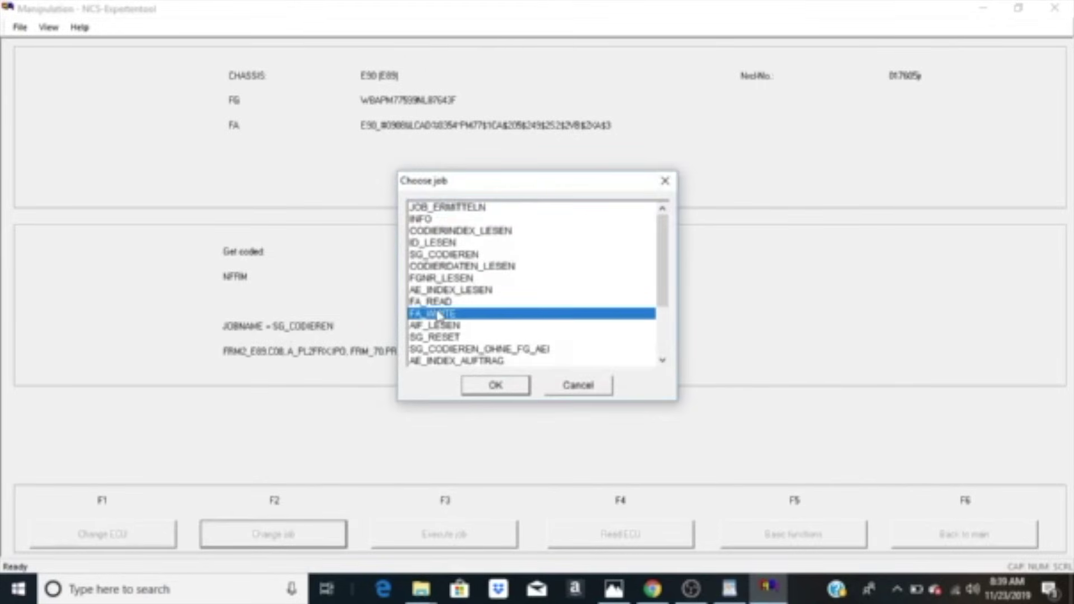
pyautogui.click(507, 385)
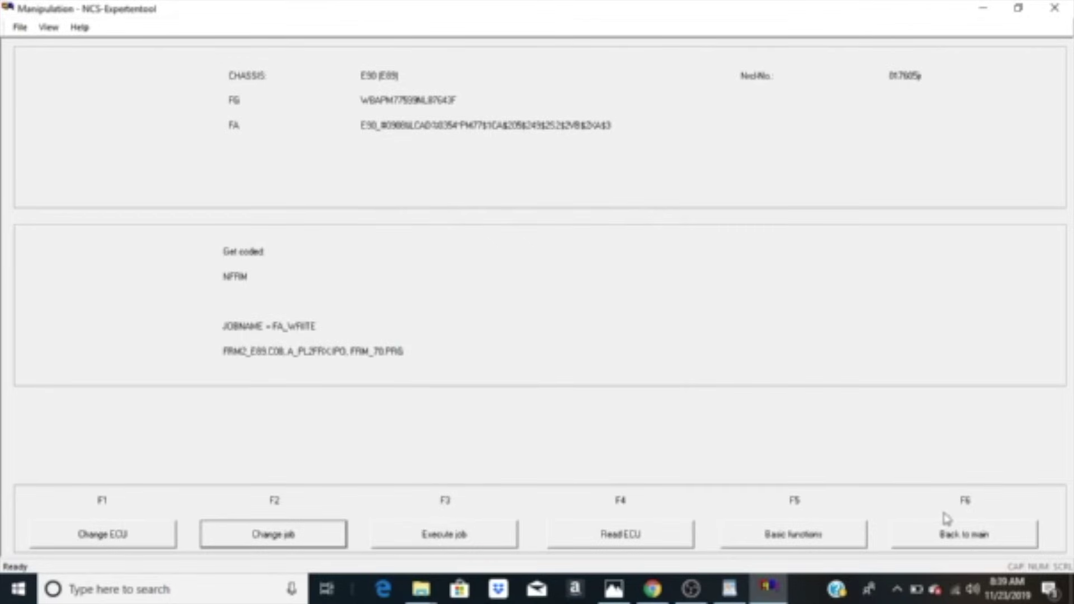
# Step: Restart from the main screen, read the vehicle data from NFRM via Chassis, then go Back
pyautogui.click(983, 541)
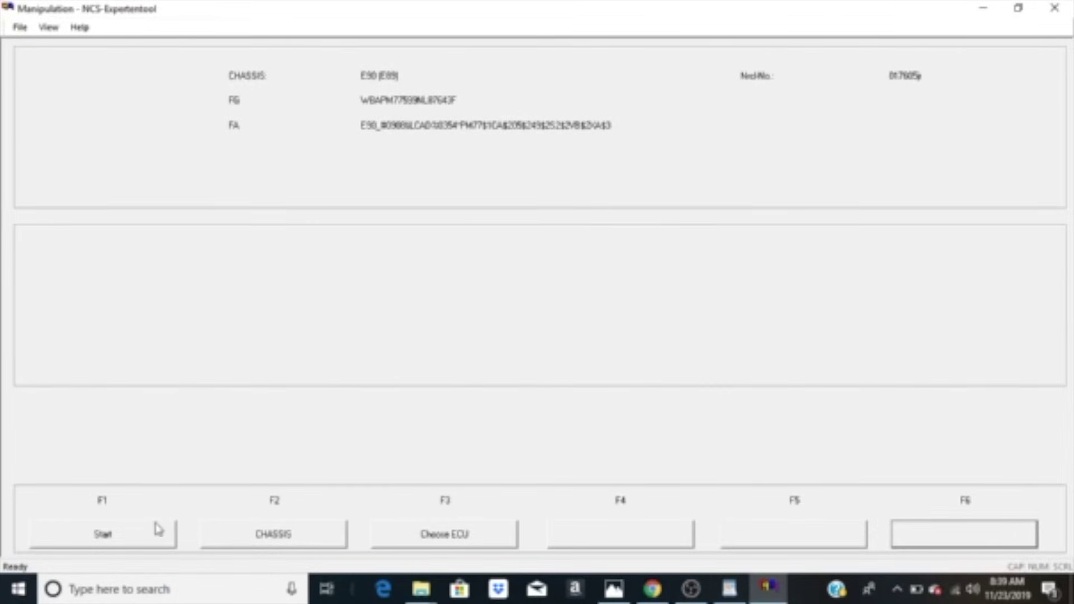
pyautogui.click(128, 550)
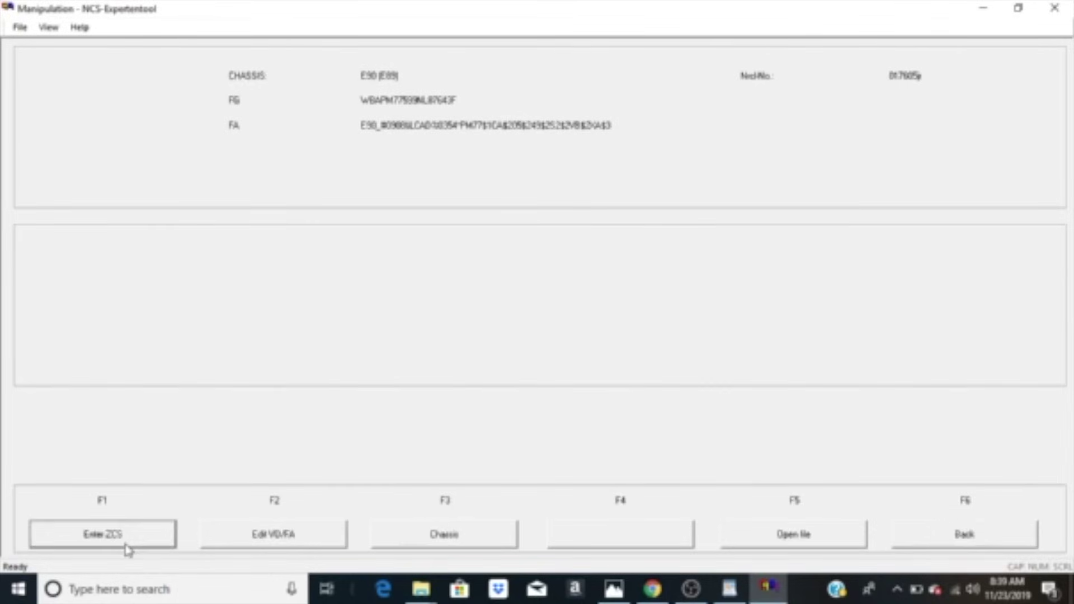
pyautogui.click(456, 545)
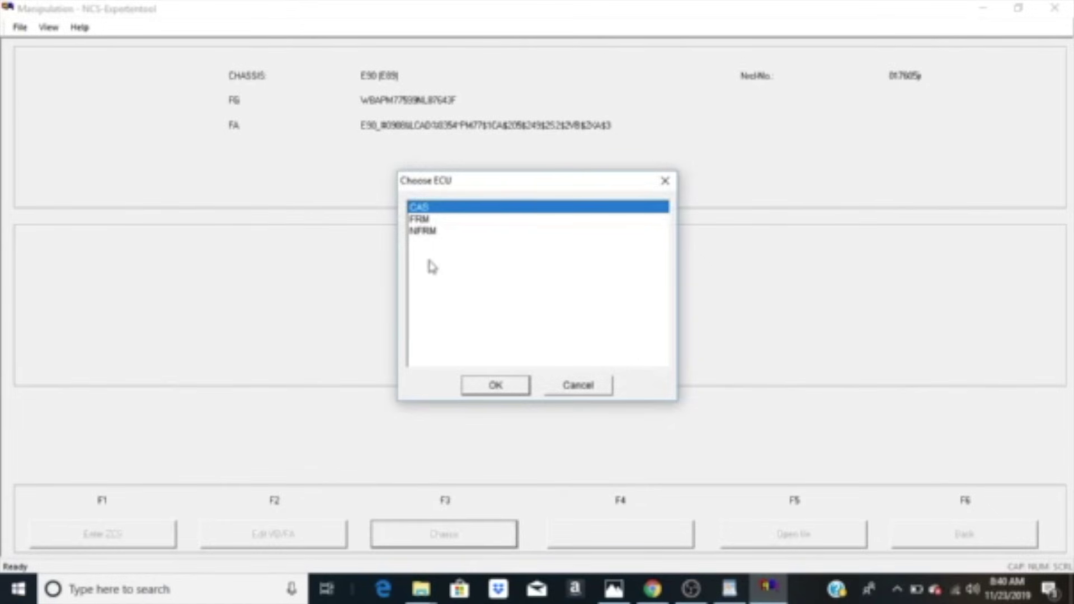
pyautogui.doubleClick(427, 232)
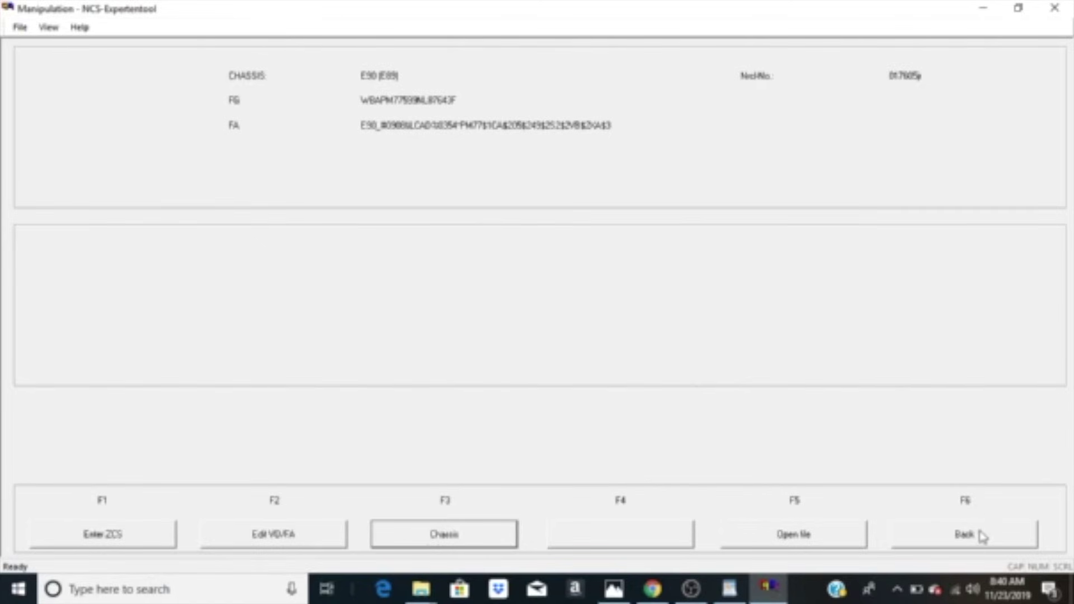
pyautogui.click(982, 535)
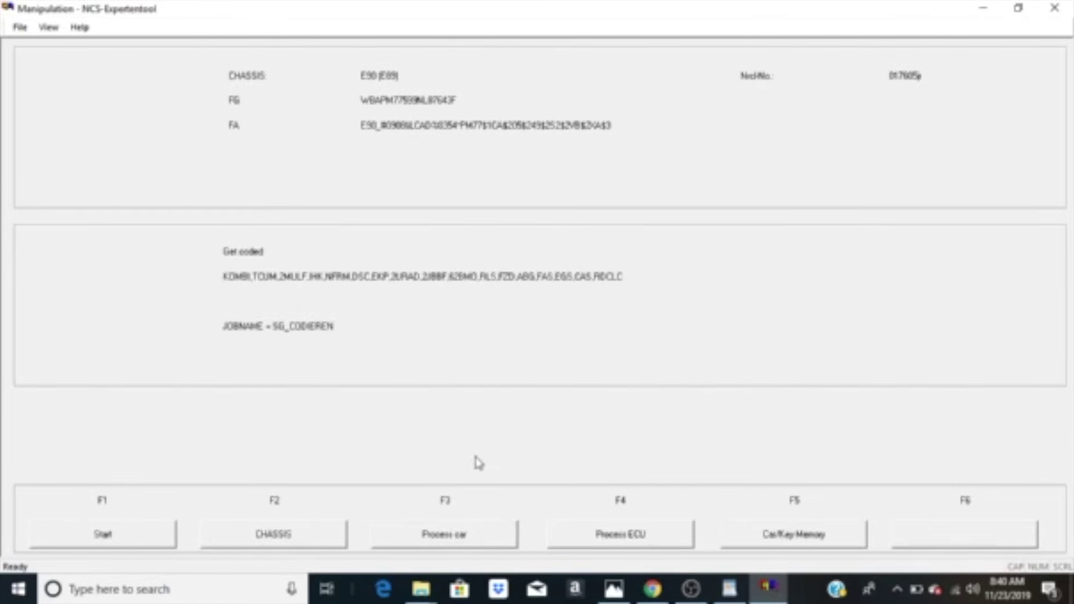